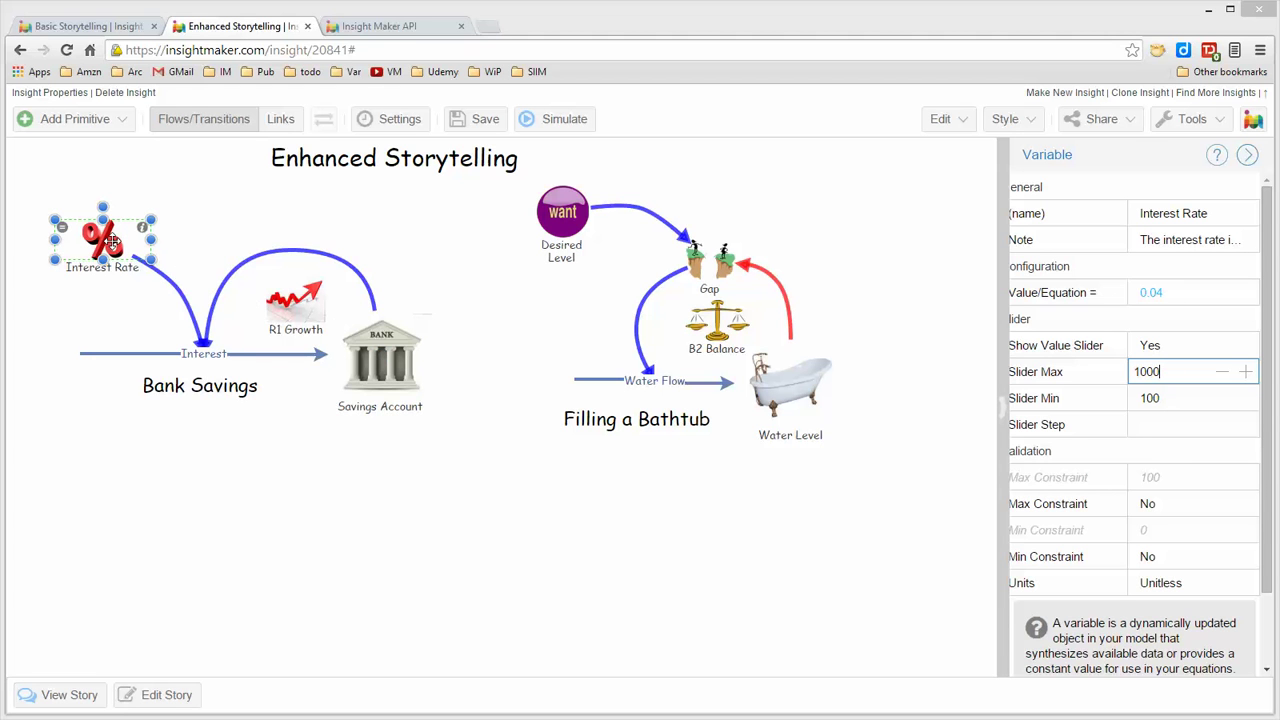
Finish entering 1000 as Interest Rate's slider maximum and check the value slider is shown
click(1185, 345)
click(1183, 375)
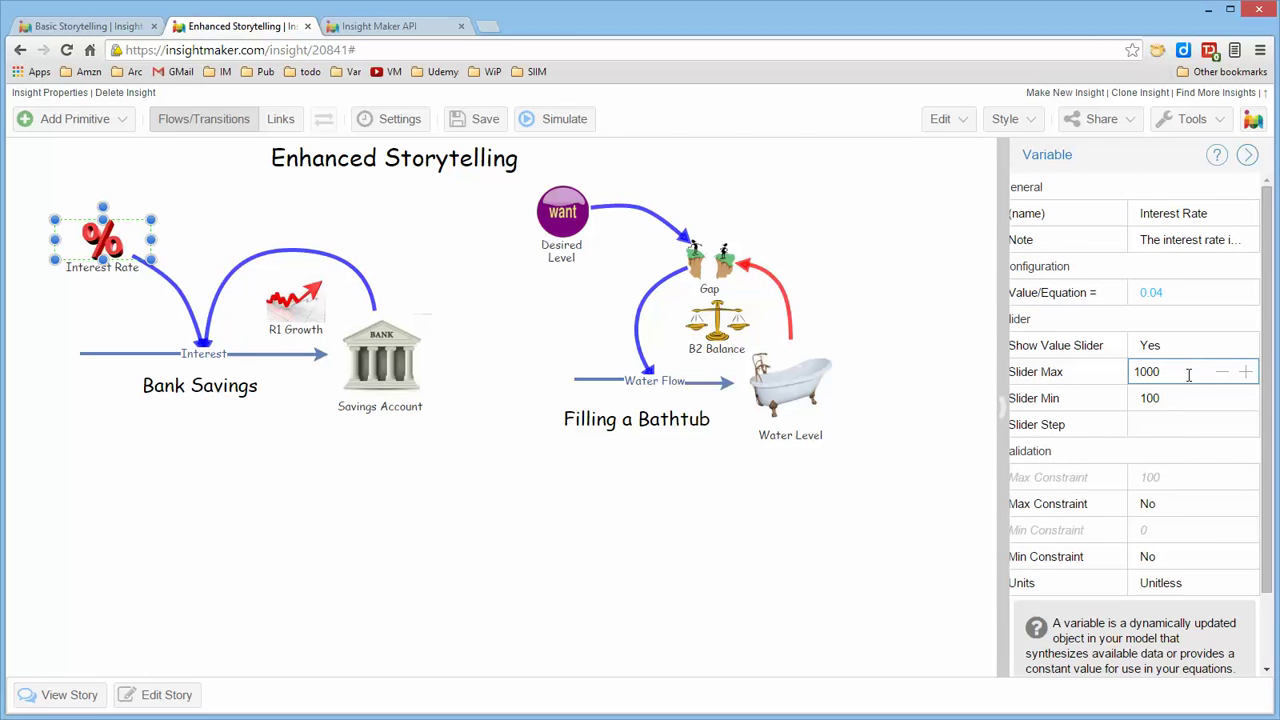
click(1181, 350)
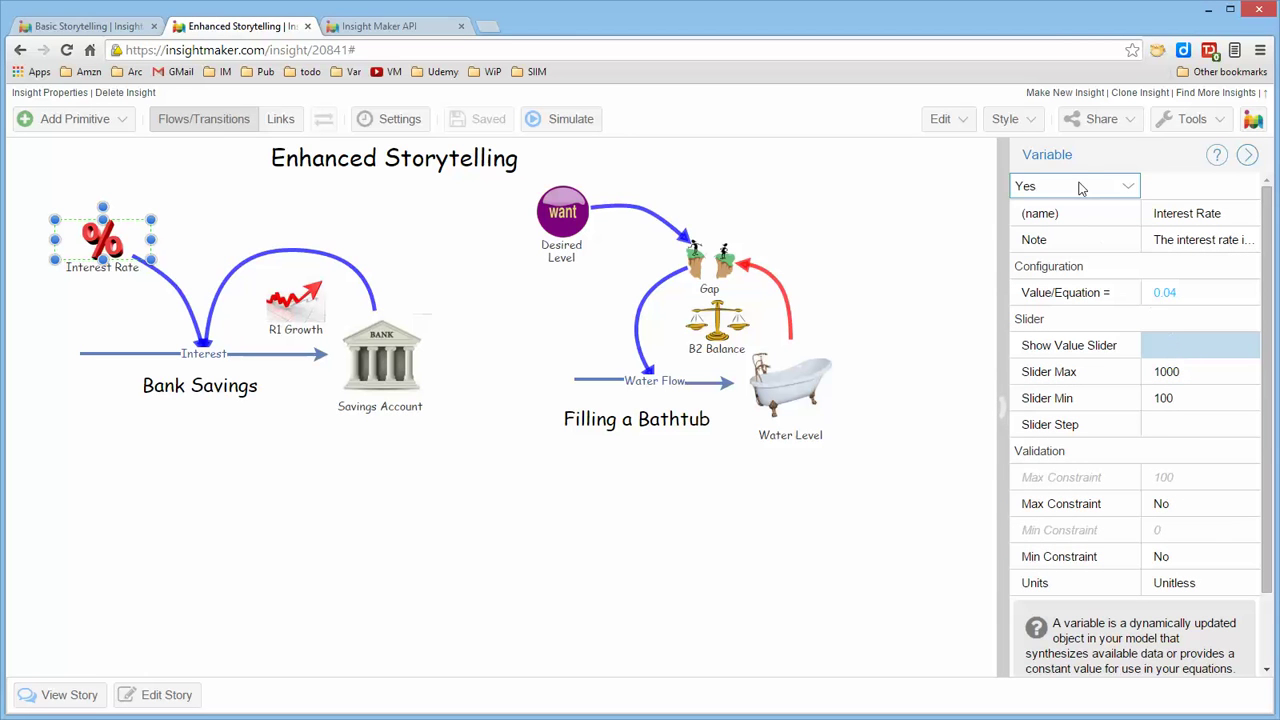
click(1131, 190)
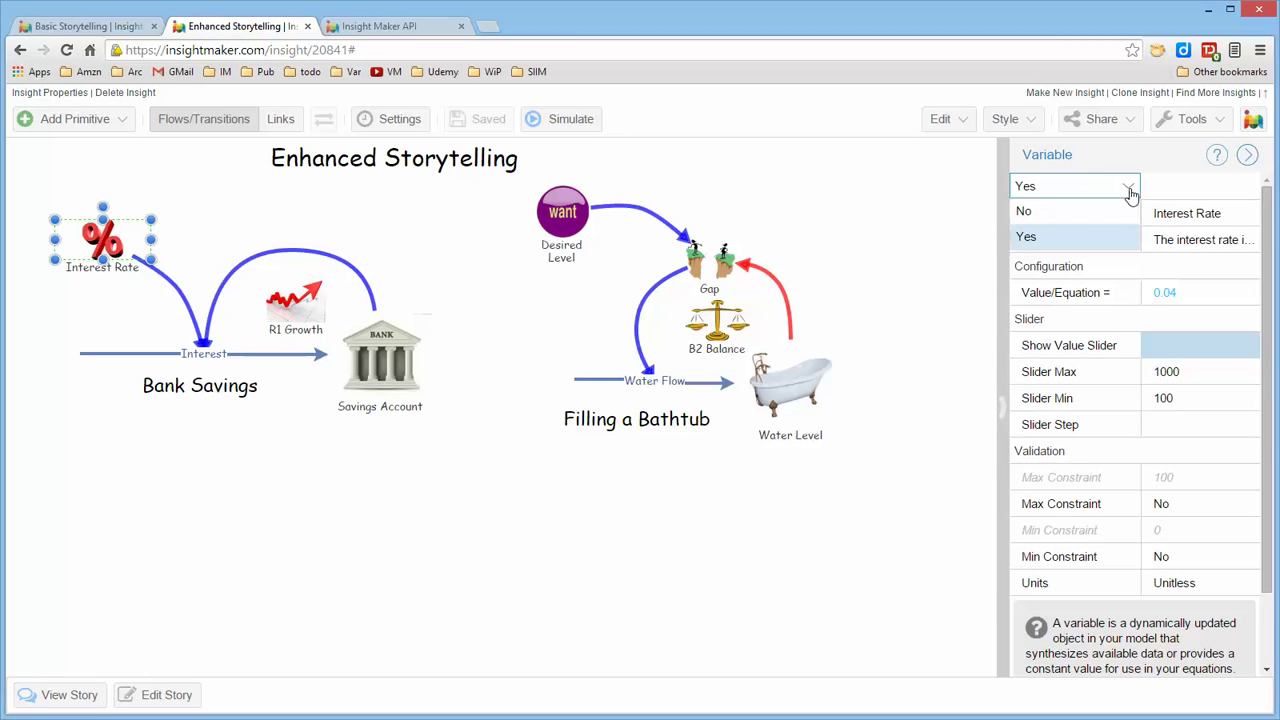
click(1031, 226)
click(1190, 373)
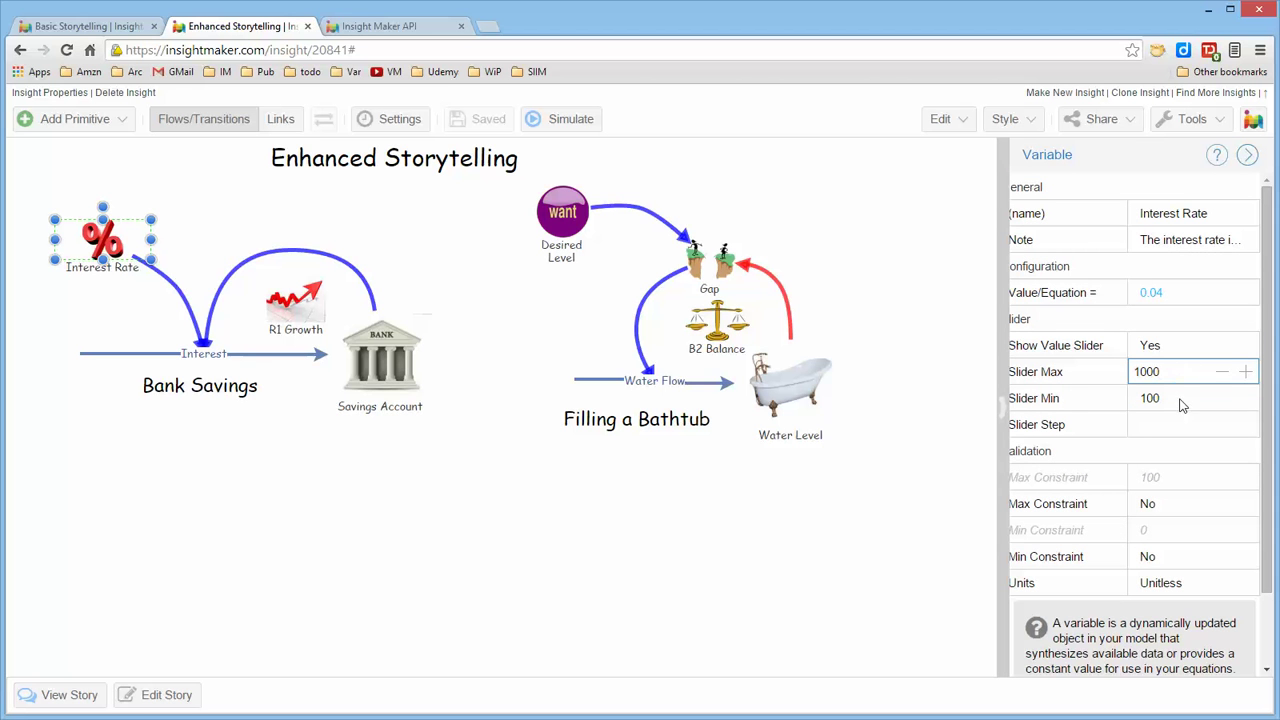
click(1181, 403)
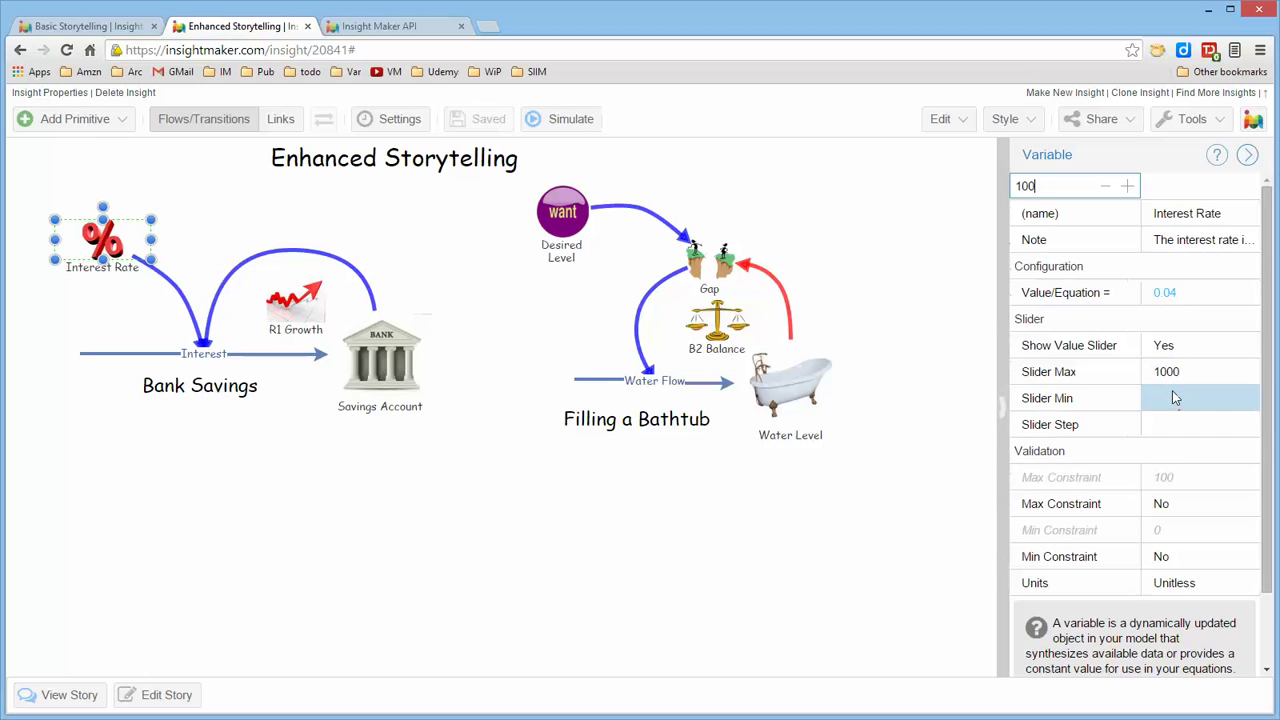
Correct Interest Rate's slider minimum to 100, then start entering a slider step of 100
key(BackSpace)
text(0)
click(1176, 420)
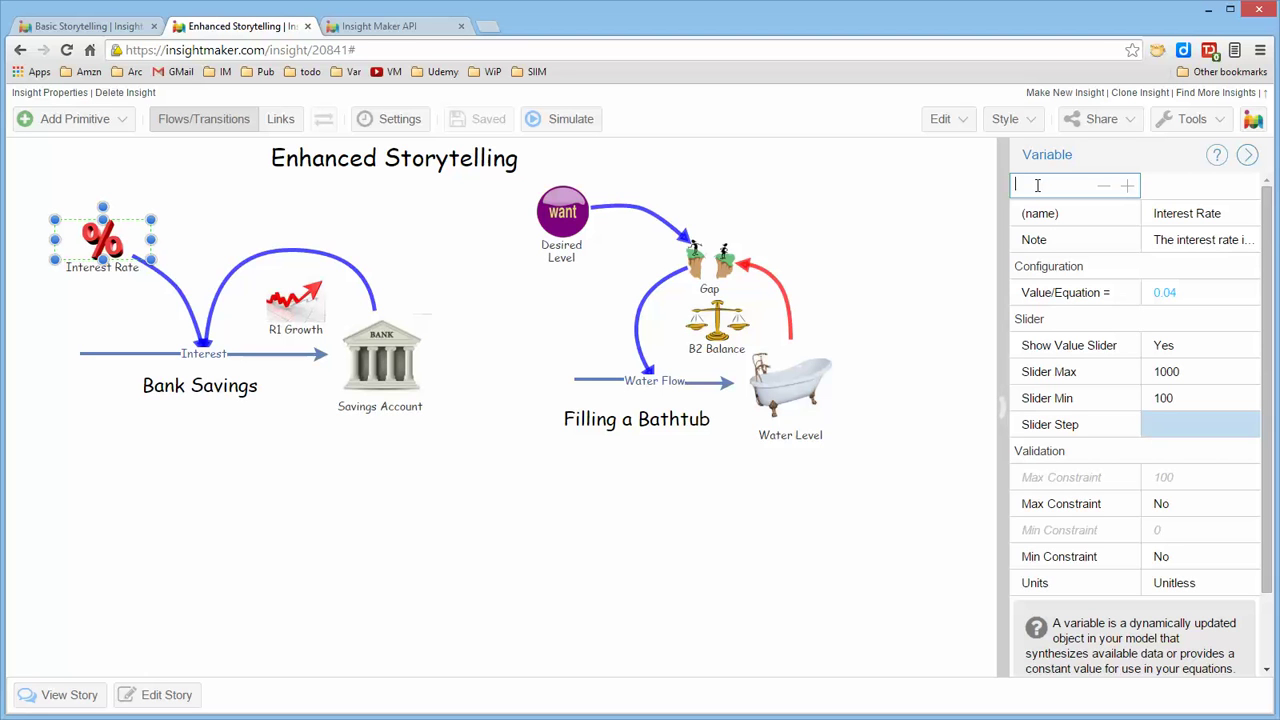
text(100)
key(Return)
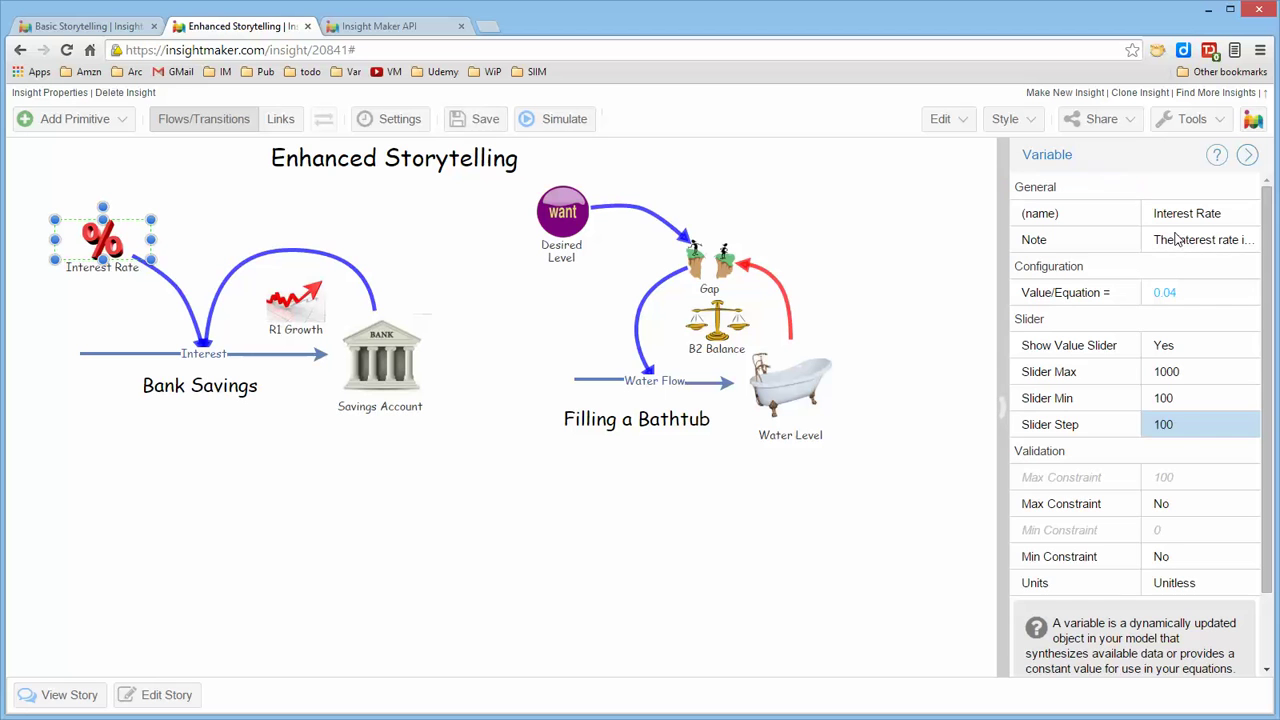
click(1190, 397)
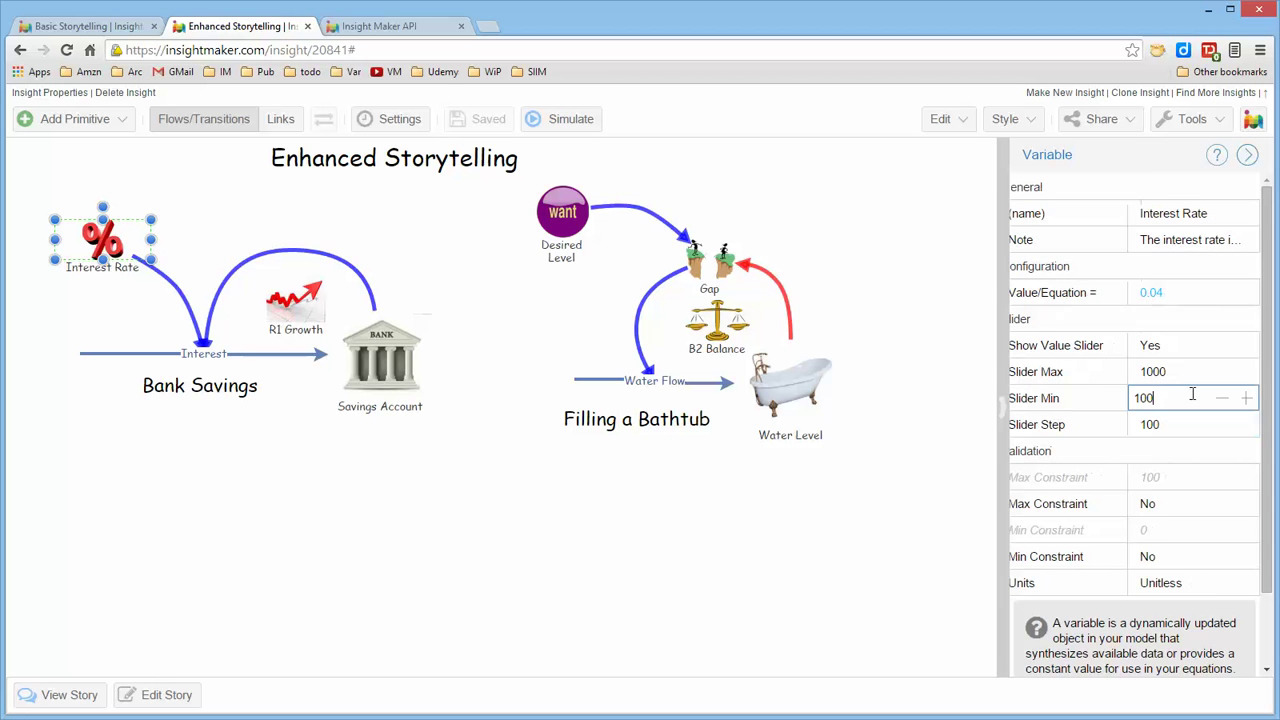
click(1195, 375)
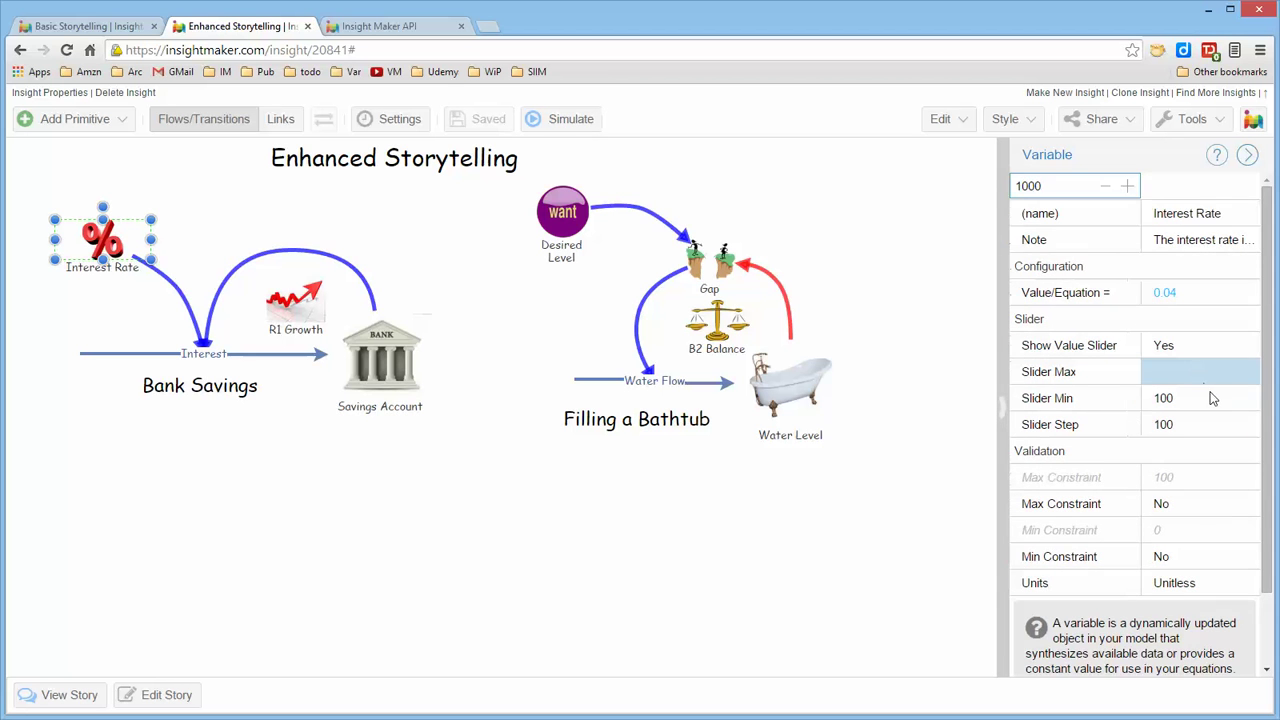
click(1195, 424)
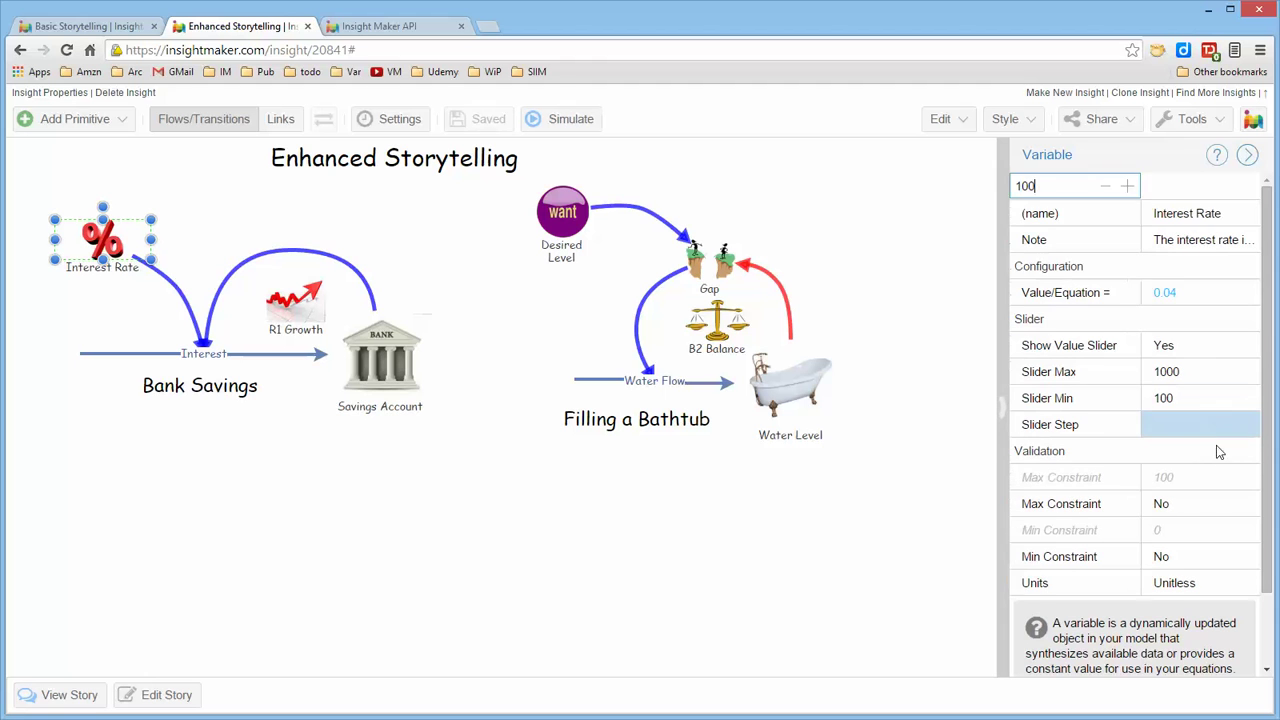
key(Return)
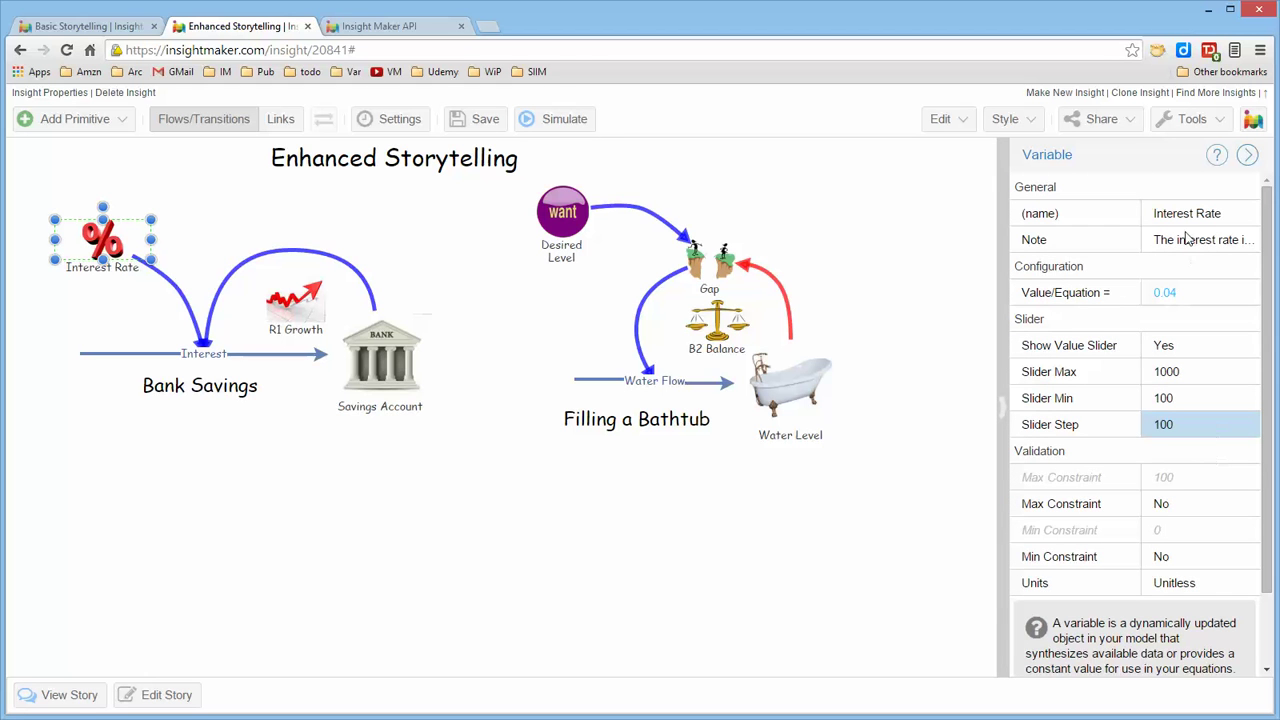